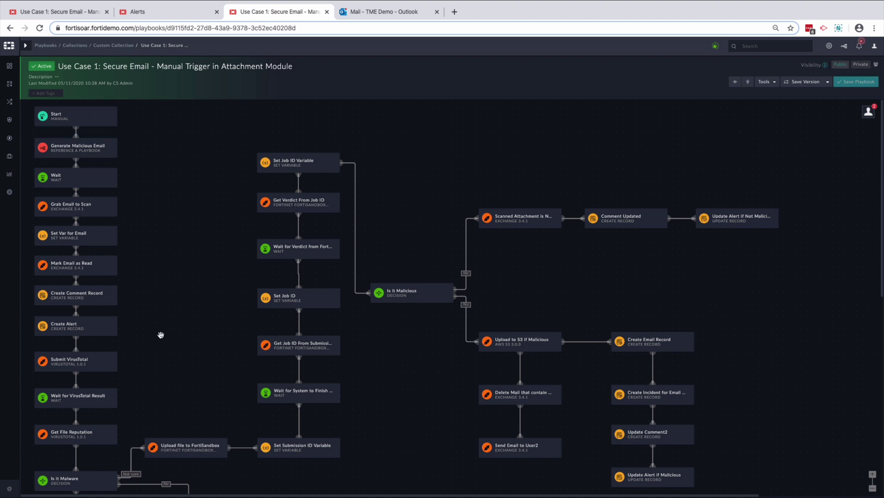
pyautogui.moveTo(171, 403); pyautogui.dragTo(214, 392)
pyautogui.moveTo(119, 206); pyautogui.dragTo(152, 215)
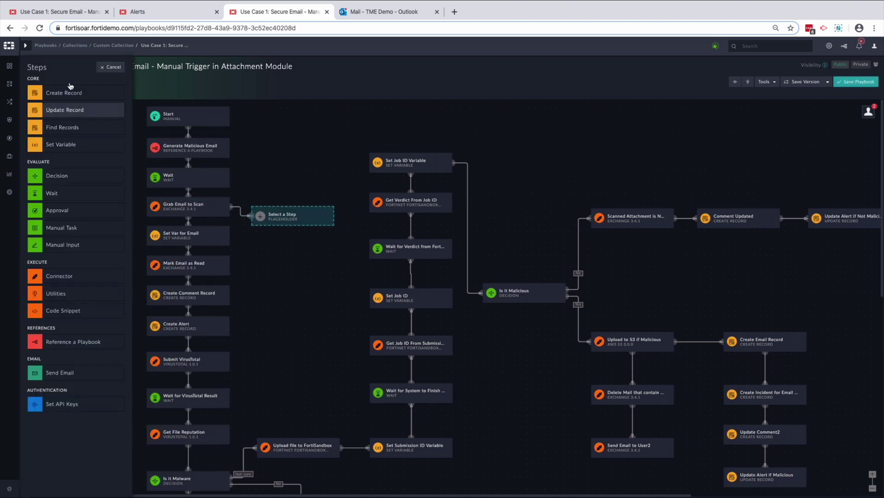
pyautogui.click(61, 281)
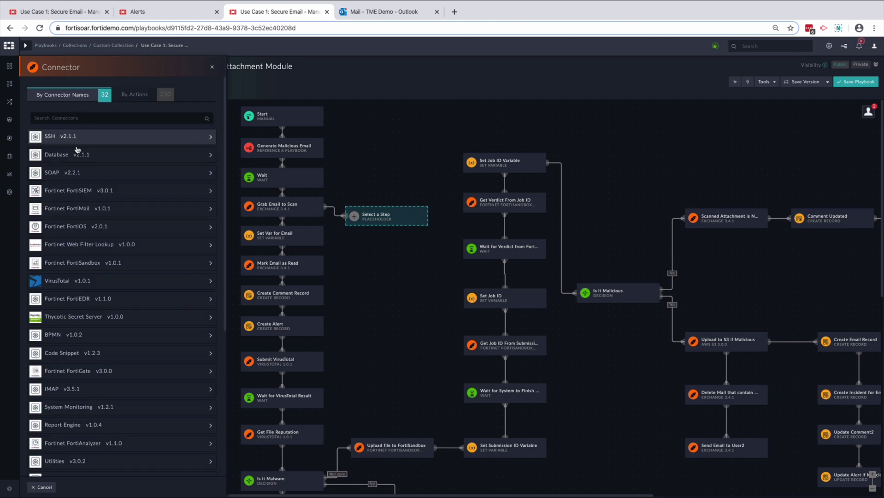
pyautogui.scroll(-5, 71, 299)
pyautogui.scroll(5, 72, 276)
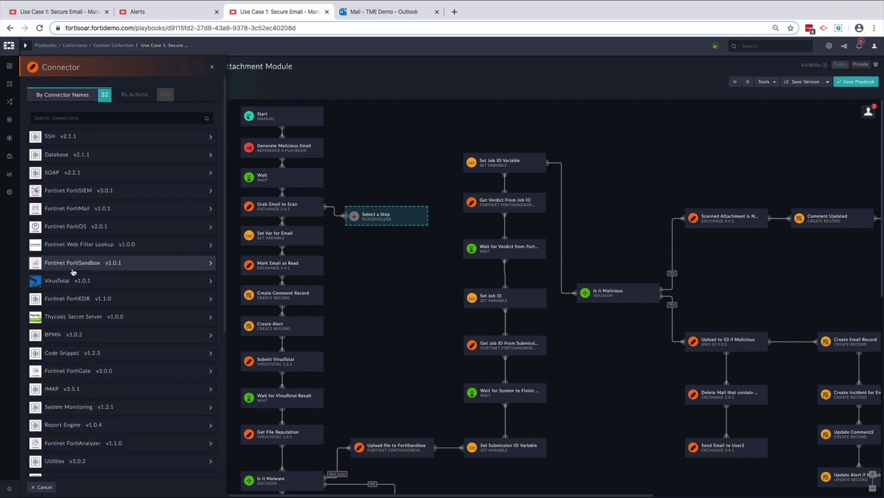
pyautogui.click(44, 487)
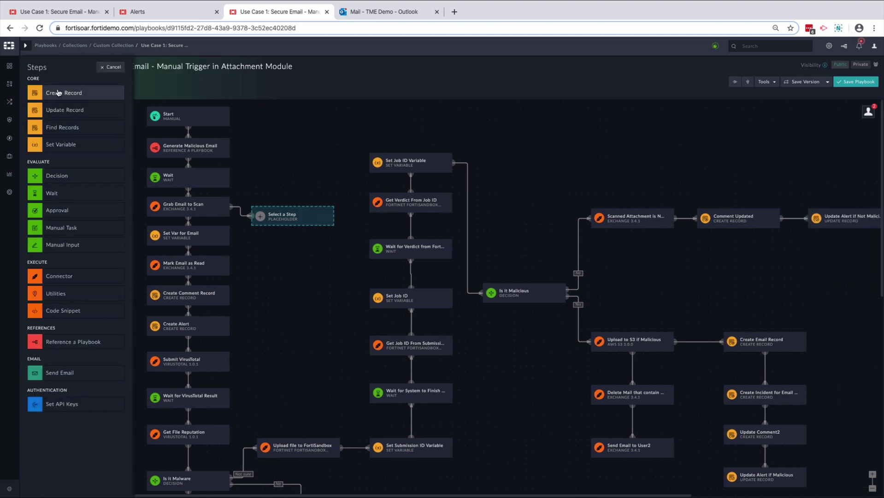
pyautogui.click(65, 97)
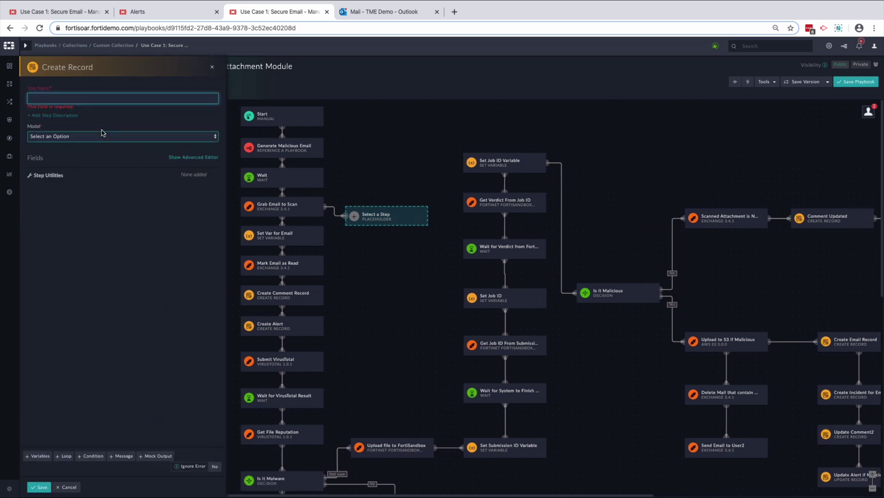
pyautogui.click(102, 134)
pyautogui.click(119, 165)
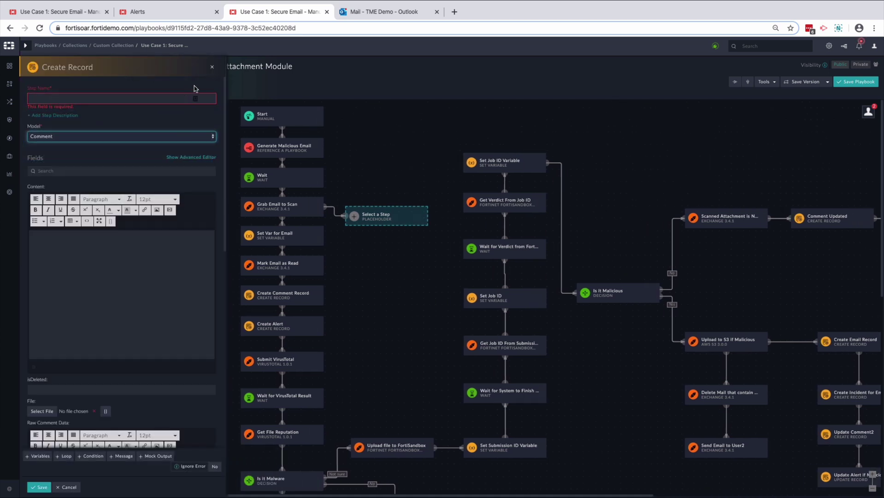
pyautogui.click(212, 67)
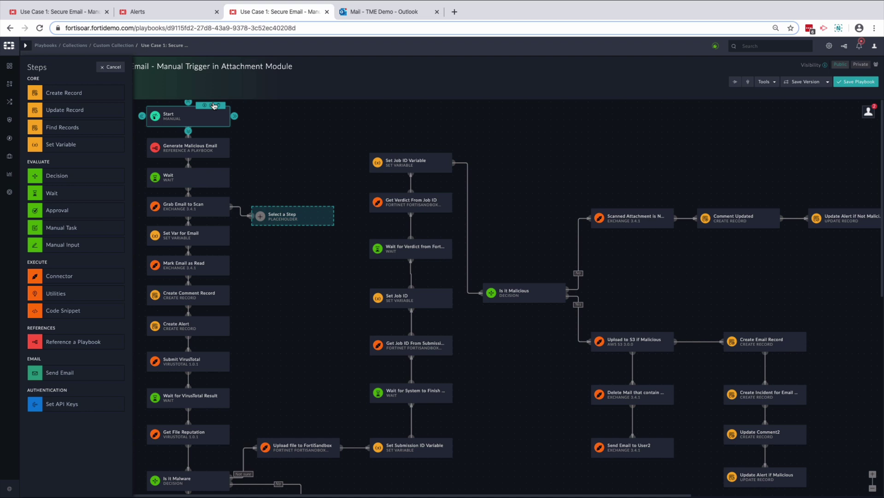
# Step: Delete the playbook's manual Start trigger step
pyautogui.click(111, 67)
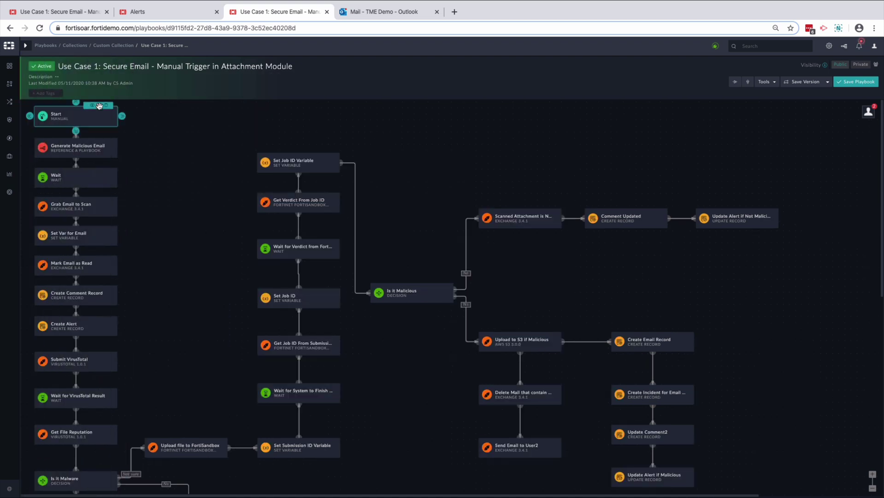
pyautogui.click(106, 106)
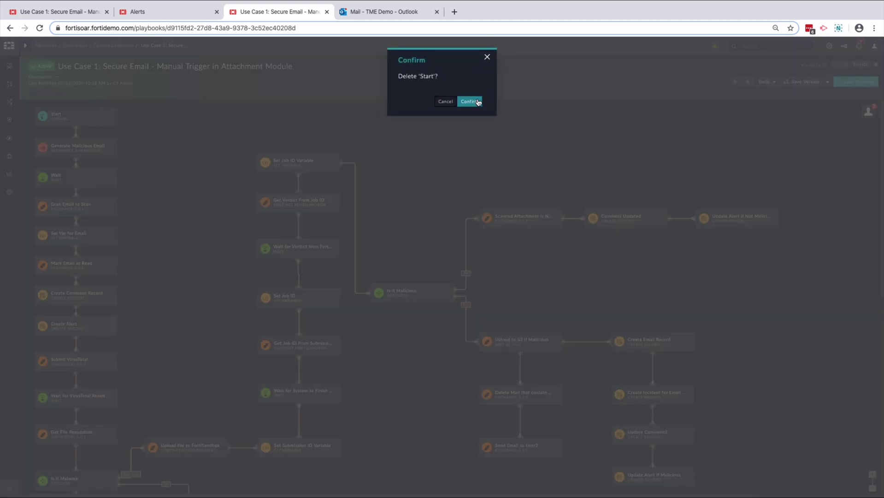
pyautogui.click(469, 102)
# Step: Replace it with a Custom API Endpoint trigger using route /api/triggers/1/
pyautogui.click(92, 146)
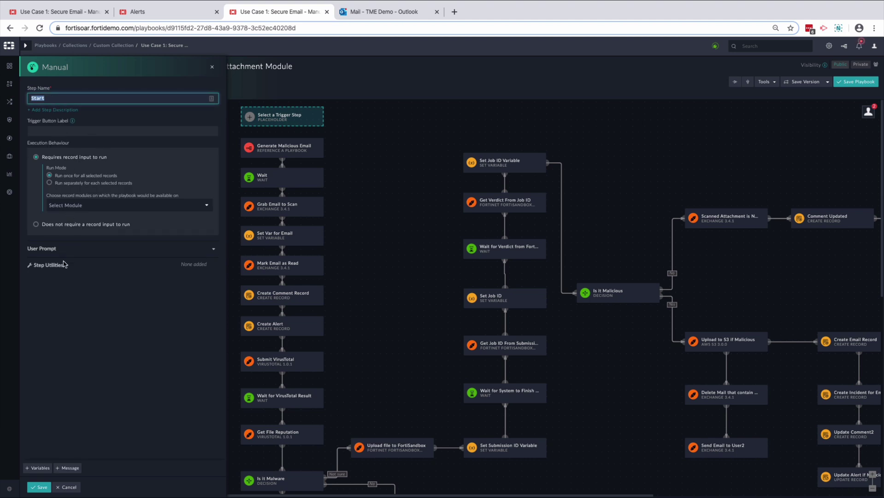
pyautogui.click(68, 487)
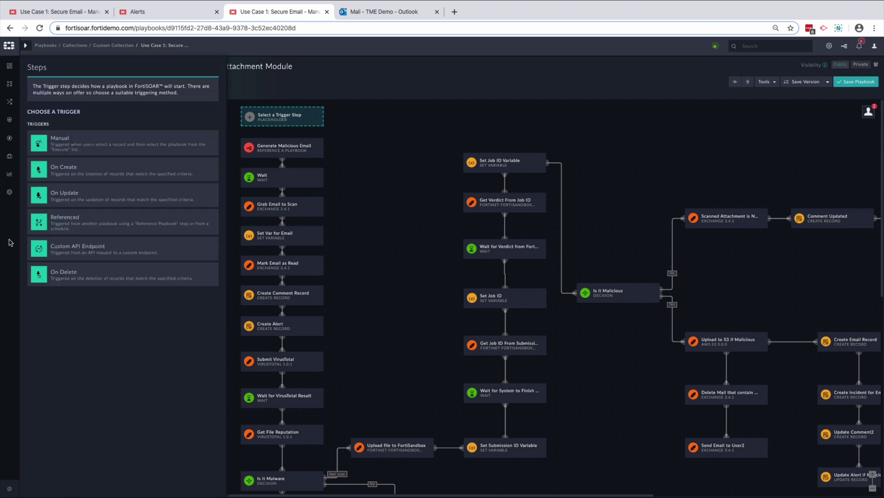
pyautogui.click(87, 251)
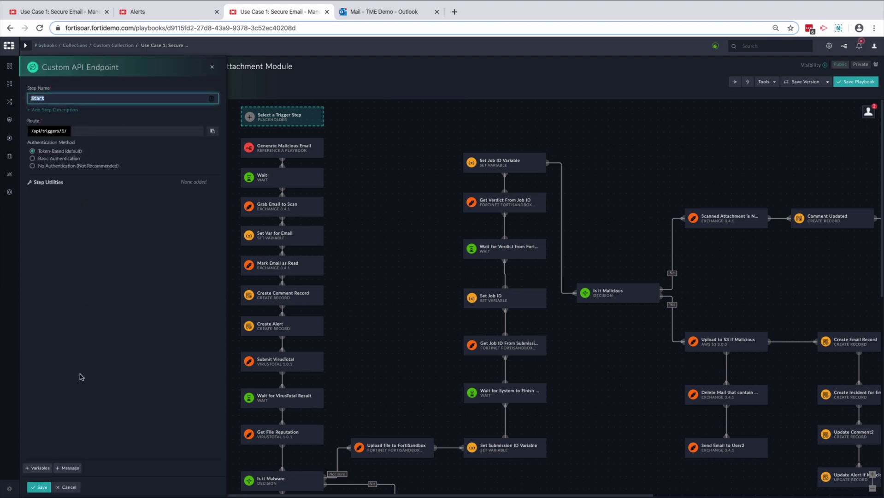
pyautogui.click(69, 482)
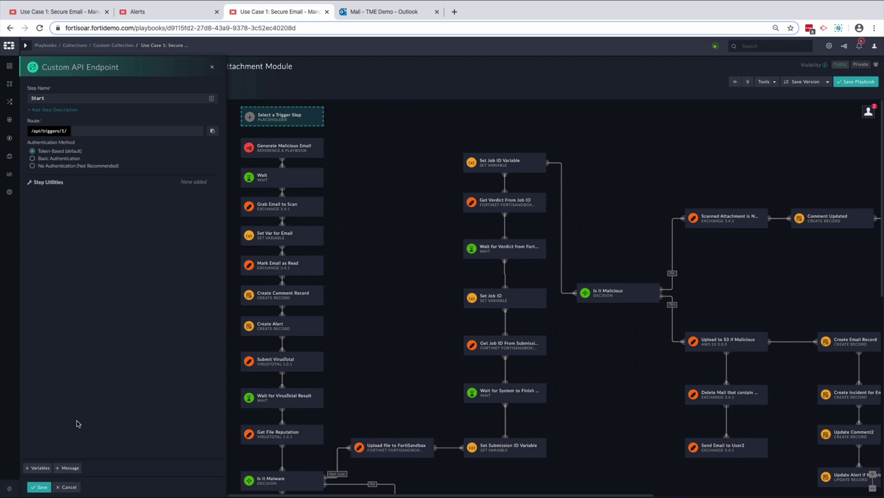
# Step: Run 'Use Case 1: Scan Attachments for Malware' from Alerts and view its execution log
pyautogui.click(177, 9)
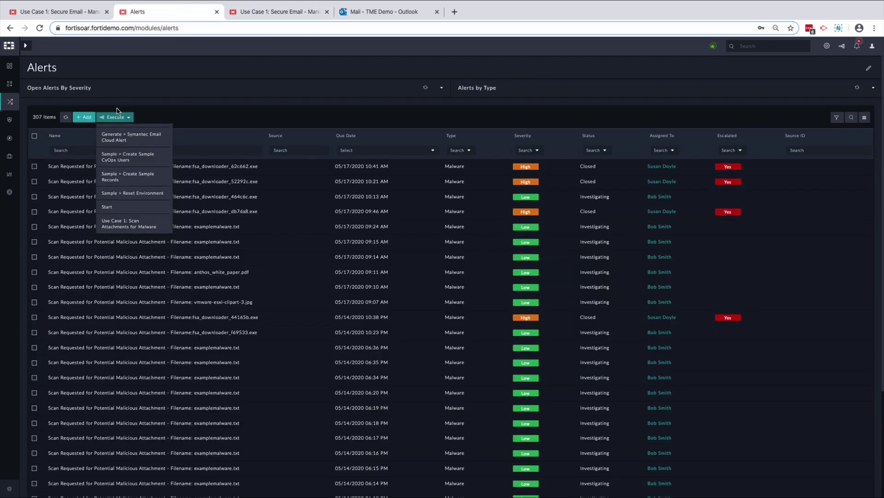
pyautogui.click(126, 226)
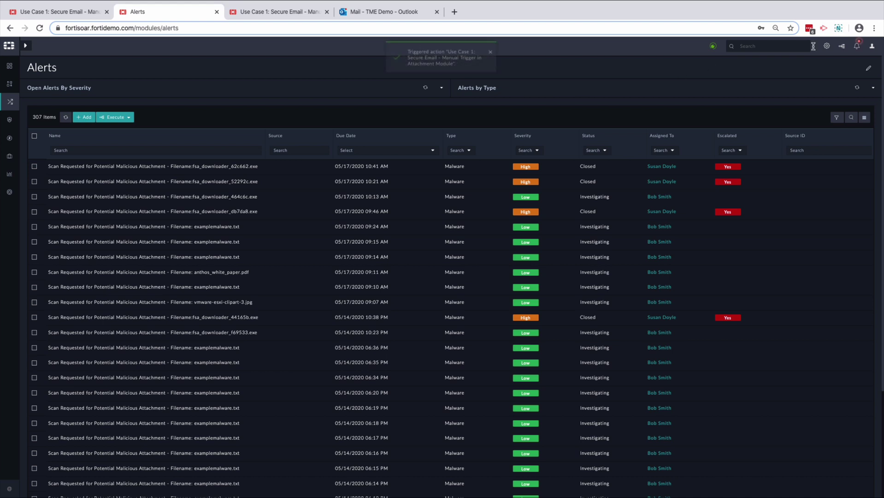
pyautogui.click(841, 46)
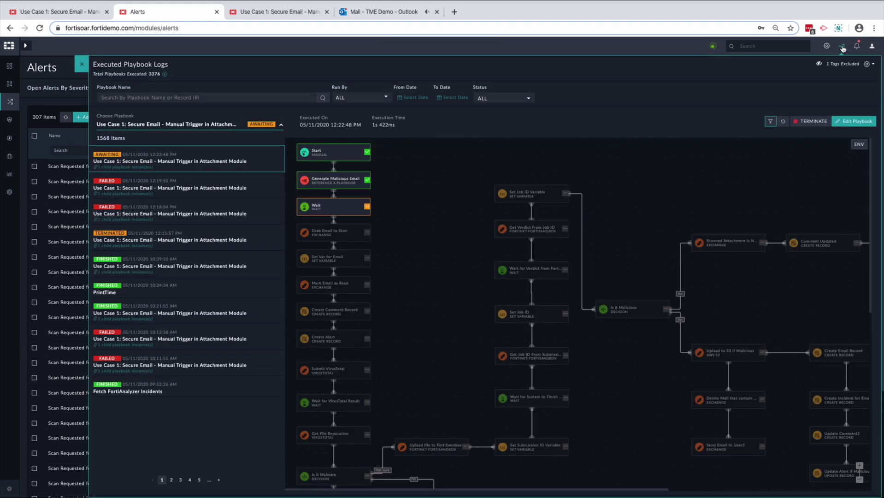
# Step: Review the finished scan run's green steps, then close the logs to return to Alerts
pyautogui.moveTo(620, 364); pyautogui.dragTo(487, 316)
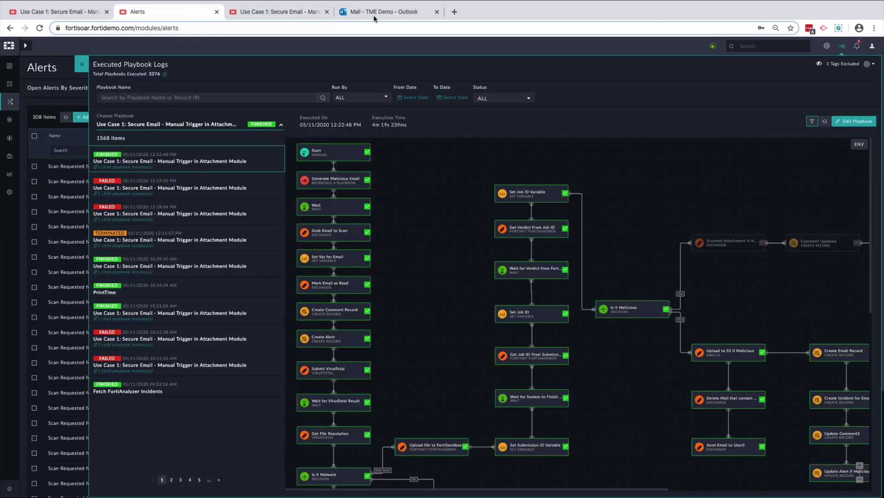
pyautogui.click(354, 13)
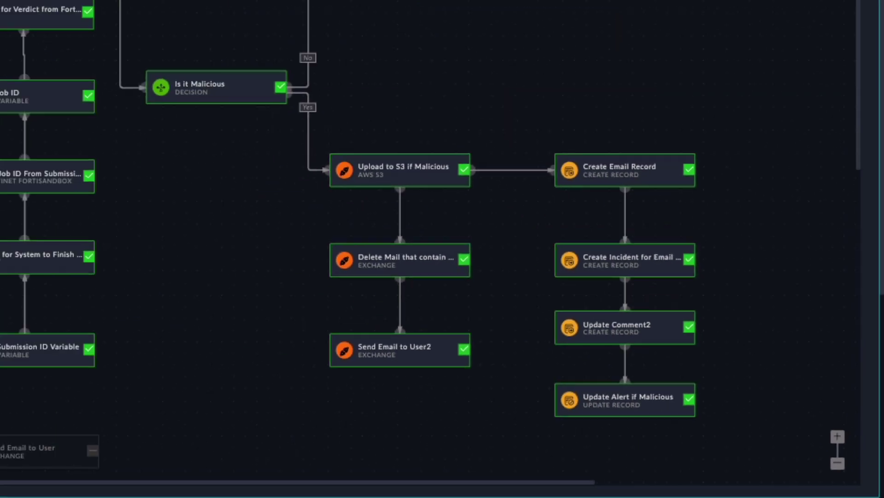
pyautogui.click(79, 69)
pyautogui.moveTo(6, 106)
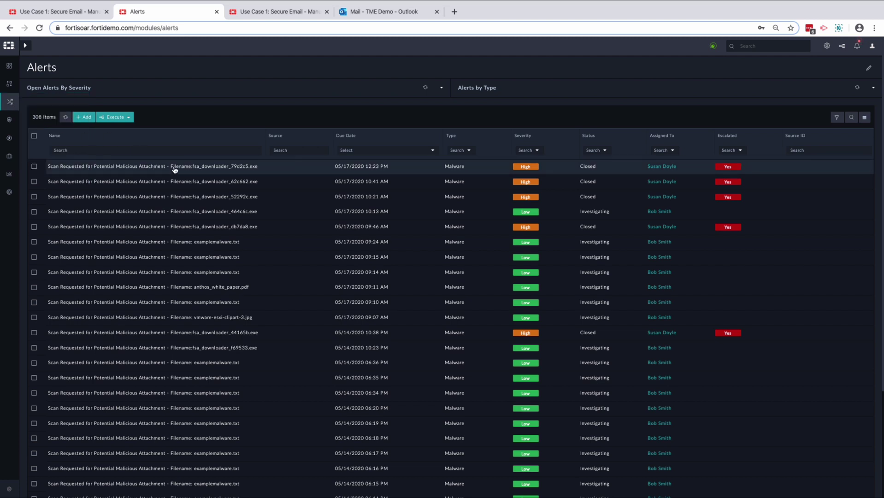
# Step: Open the top fsa_downloader_79d2c5.exe alert and view its linked incident in Related Records
pyautogui.click(254, 170)
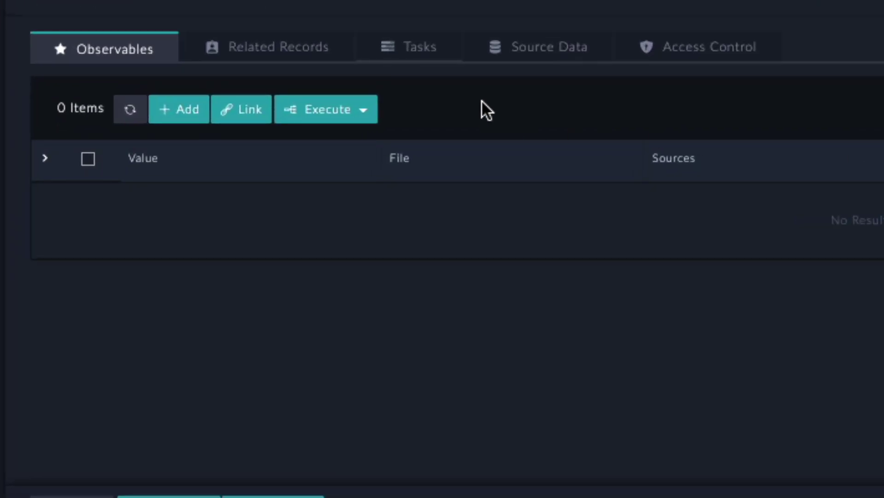
pyautogui.click(315, 49)
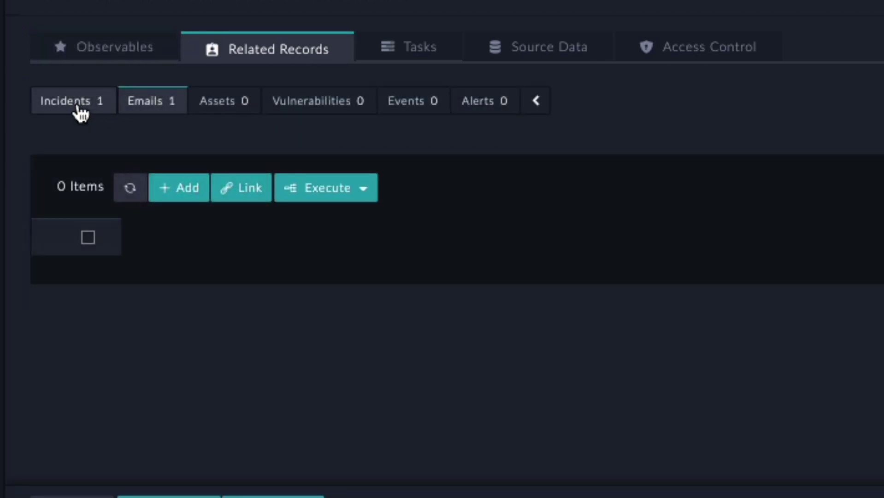
pyautogui.click(80, 111)
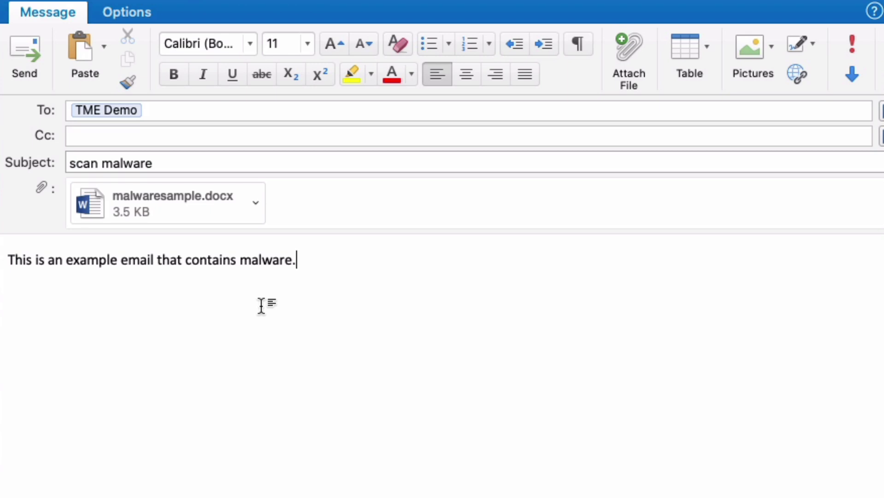
# Step: Send the 'scan malware' email carrying the malwaresample.docx attachment
pyautogui.click(23, 54)
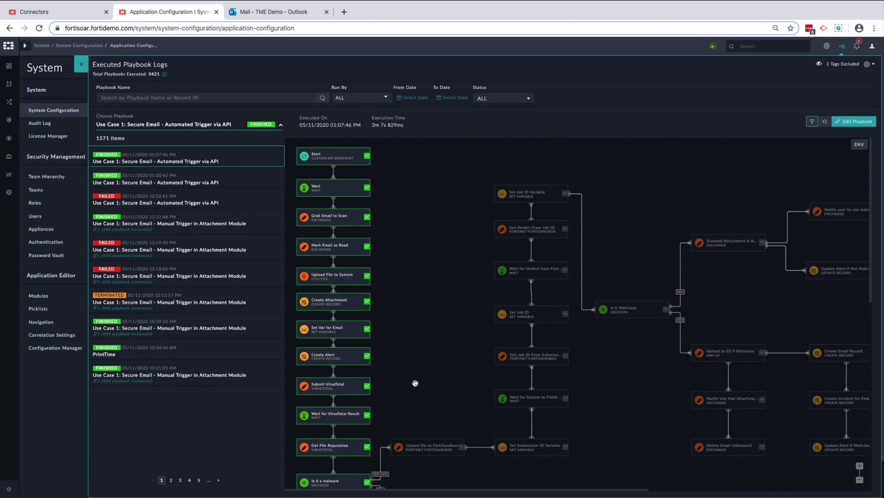
# Step: Follow the Automated Trigger via API run down to its completed Send Email to User step
pyautogui.moveTo(414, 383); pyautogui.dragTo(408, 211)
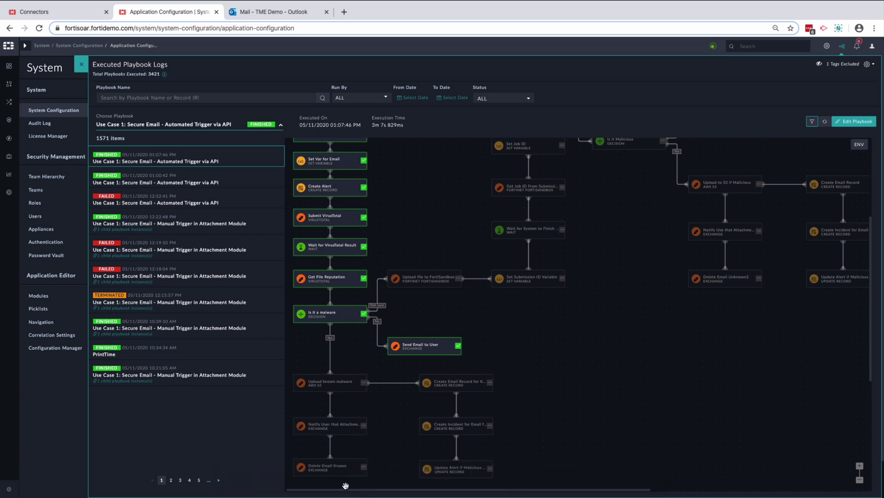
# Step: In Outlook, select the body text of the 'Malware has been detected' reply
pyautogui.click(300, 486)
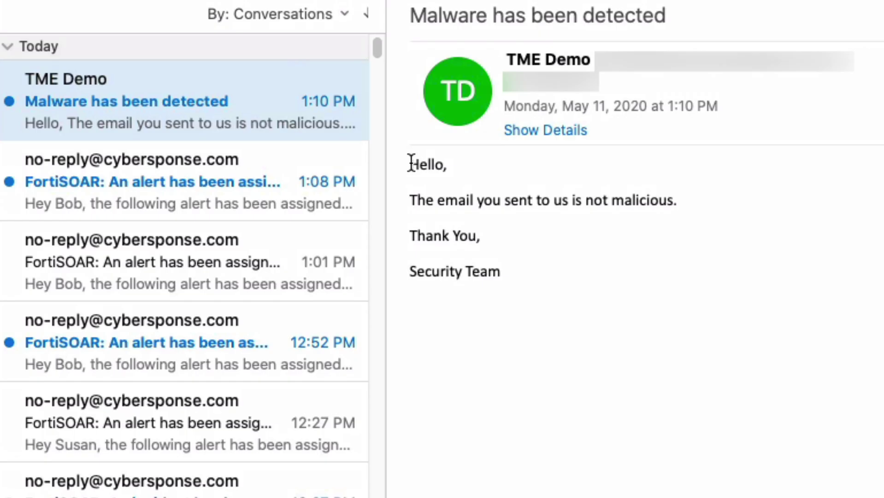
pyautogui.moveTo(411, 162); pyautogui.dragTo(607, 282)
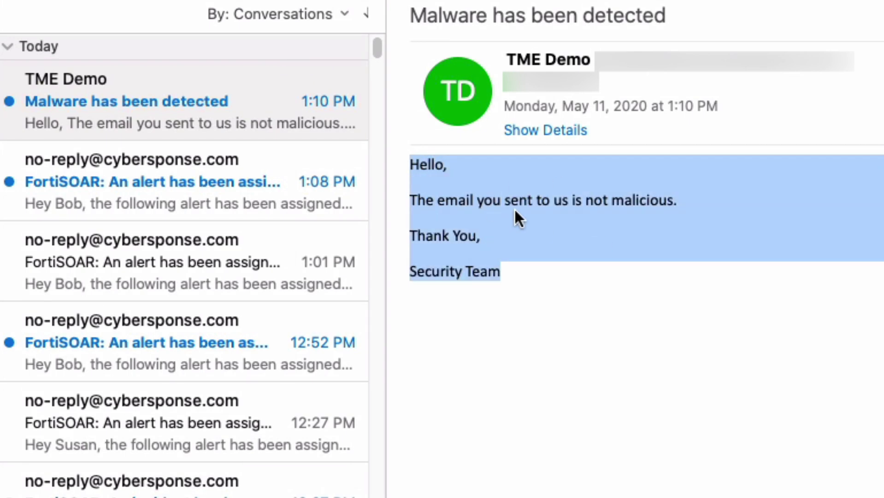